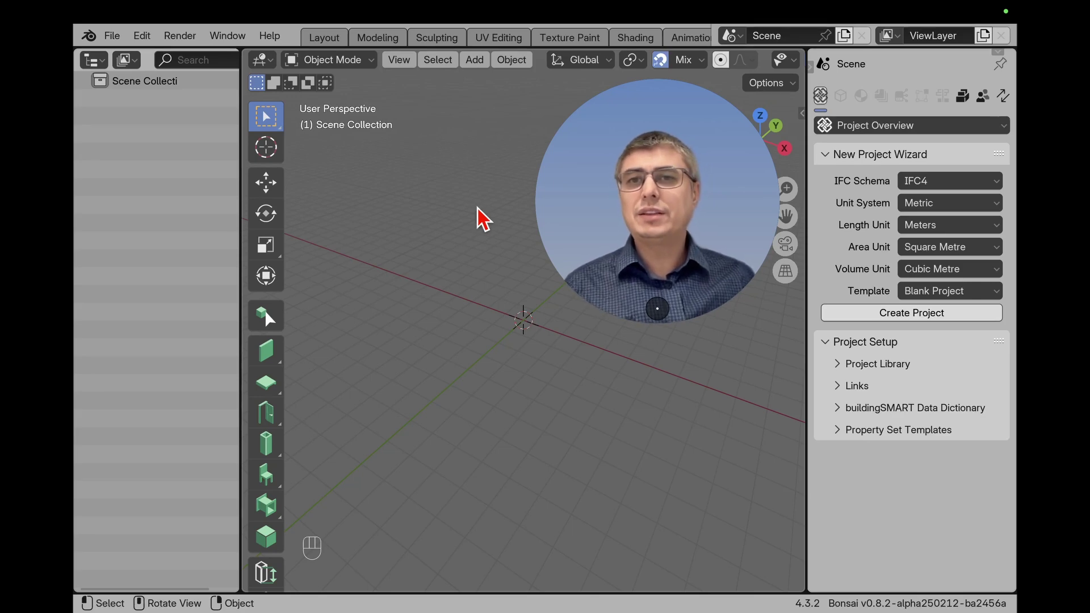
- Bring up the Blender splash screen from the about menu, then dismiss it
{"action": "mouse_move", "coordinate": [523, 10]}
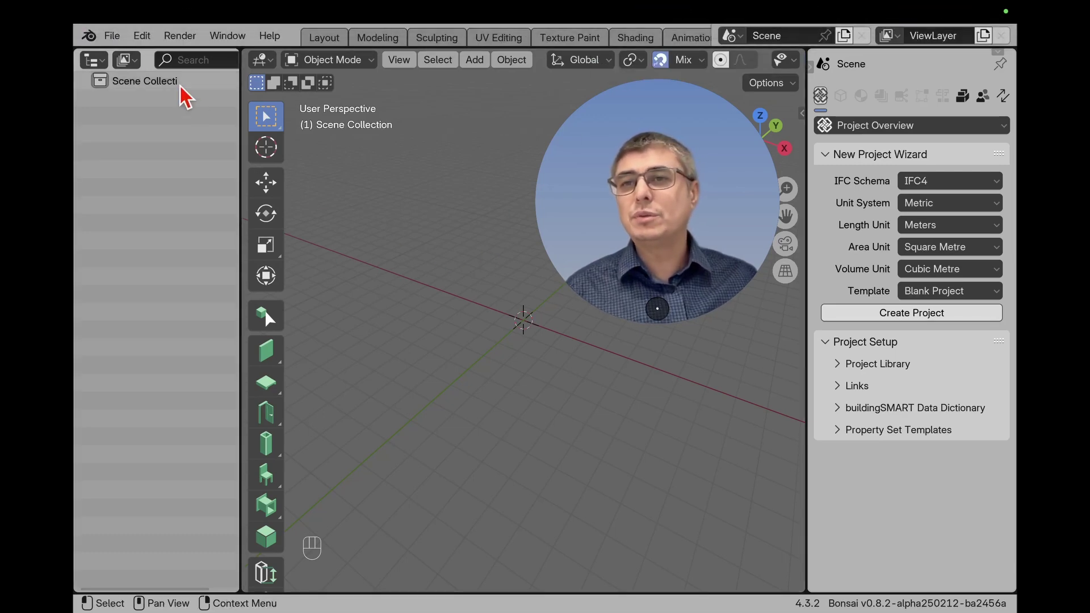
{"action": "left_click", "coordinate": [108, 38]}
{"action": "left_click", "coordinate": [108, 36]}
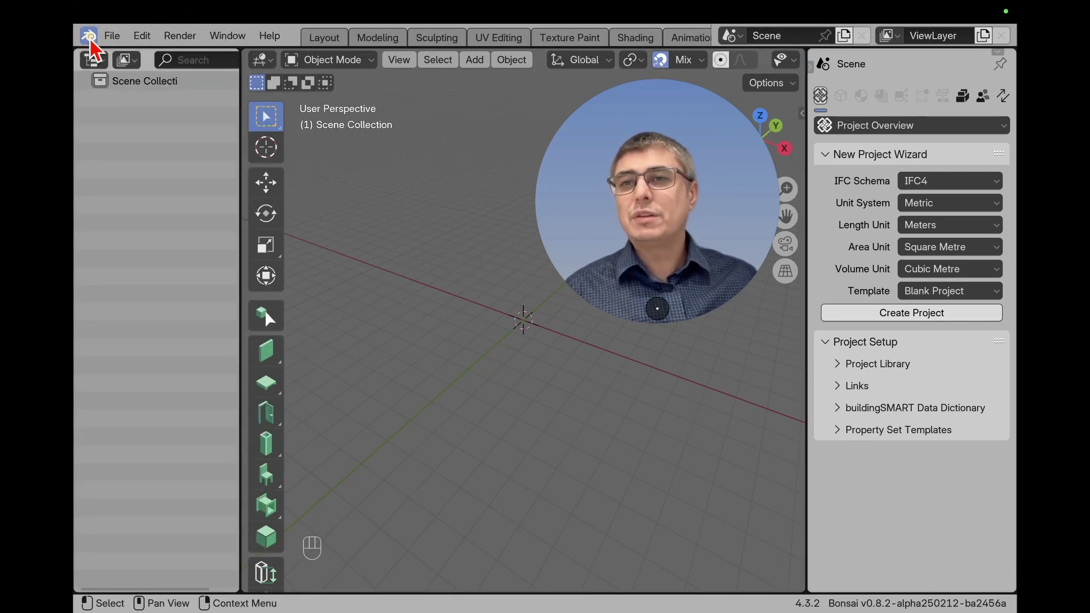
{"action": "left_click", "coordinate": [88, 35]}
{"action": "left_click", "coordinate": [132, 55]}
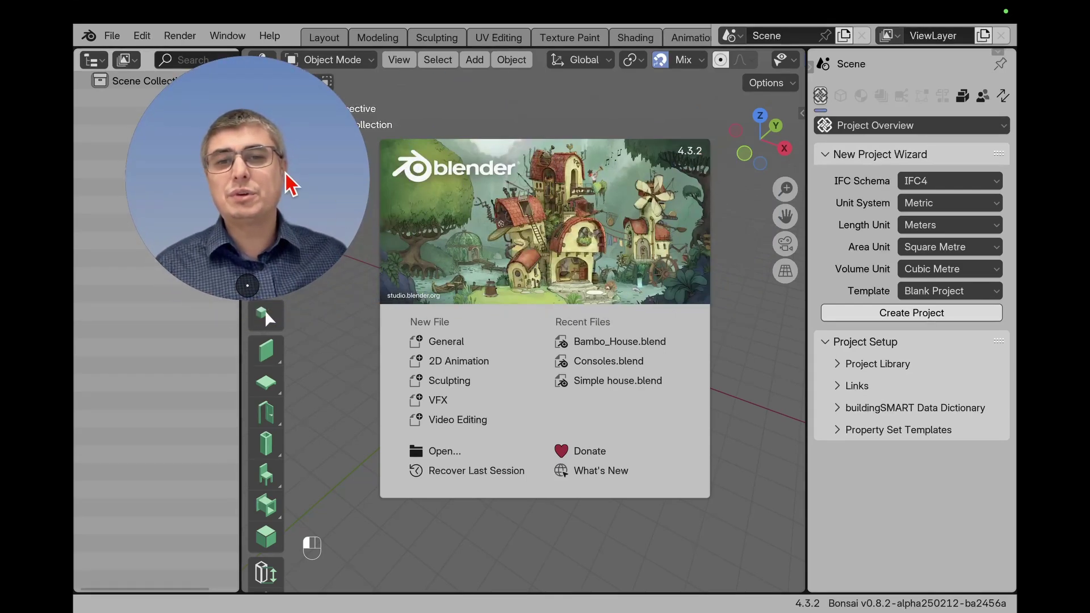
{"action": "left_click_drag", "start_coordinate": [292, 182], "coordinate": [734, 143]}
{"action": "left_click", "coordinate": [567, 173]}
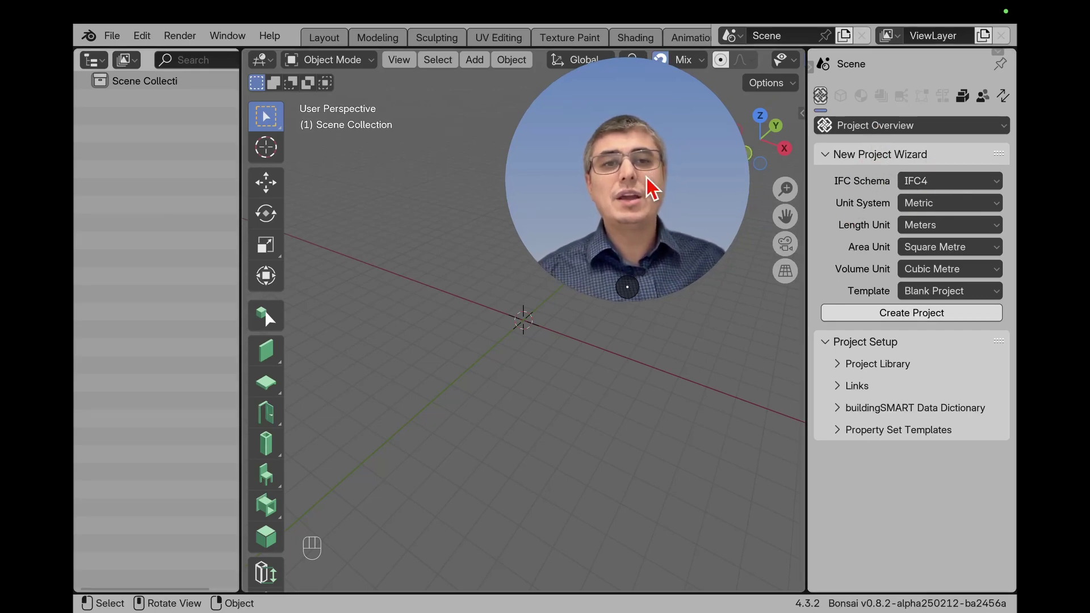
- Check the File menu's New/Open IFC Project options, then open Edit > Preferences
{"action": "left_click", "coordinate": [914, 290]}
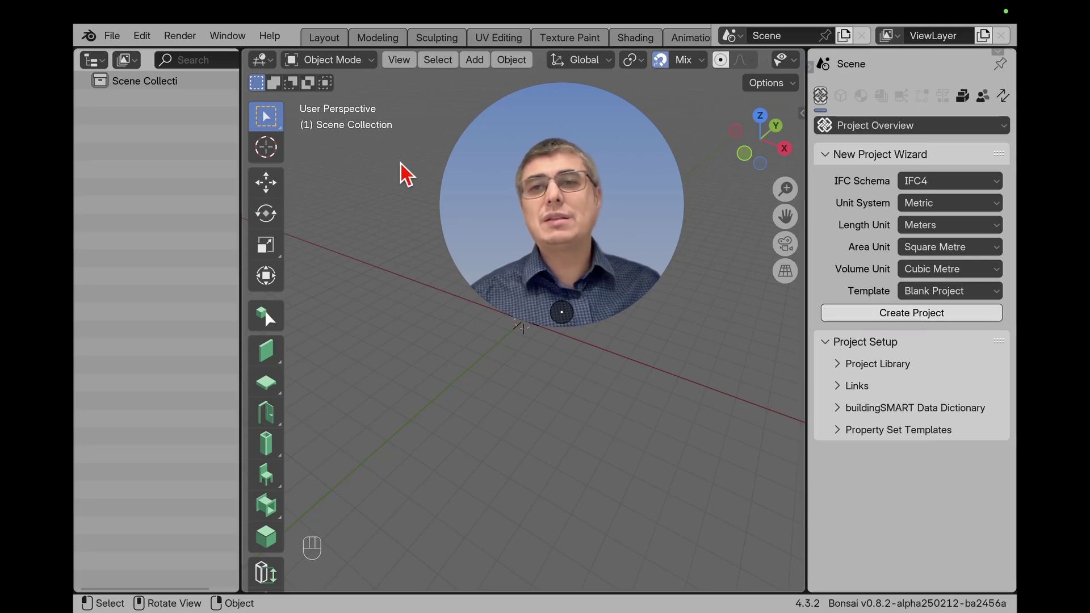
{"action": "left_click", "coordinate": [113, 37]}
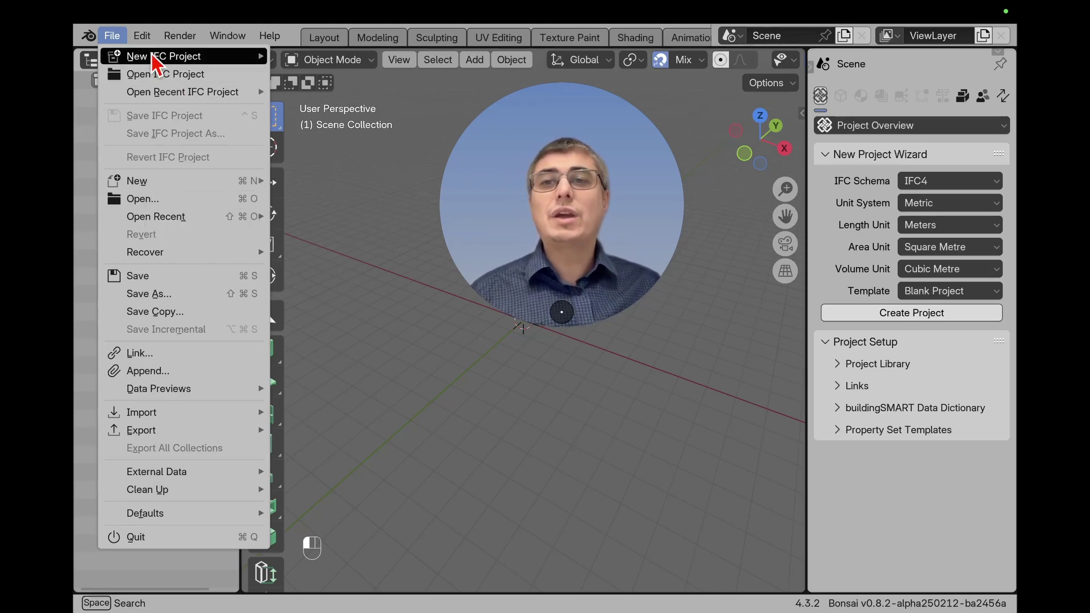
{"action": "mouse_move", "coordinate": [140, 36]}
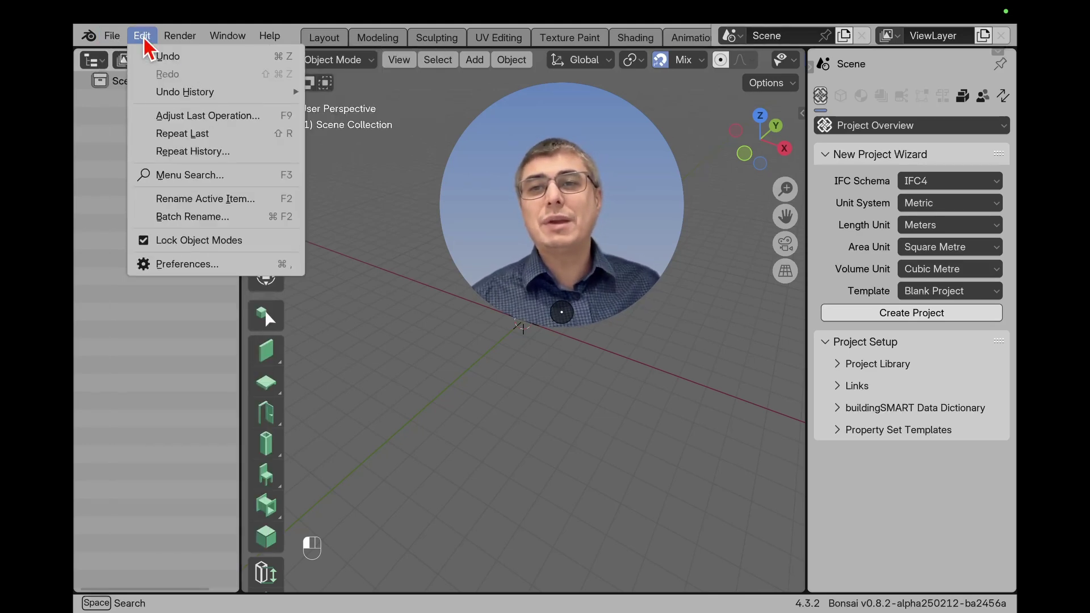
{"action": "left_click", "coordinate": [203, 271]}
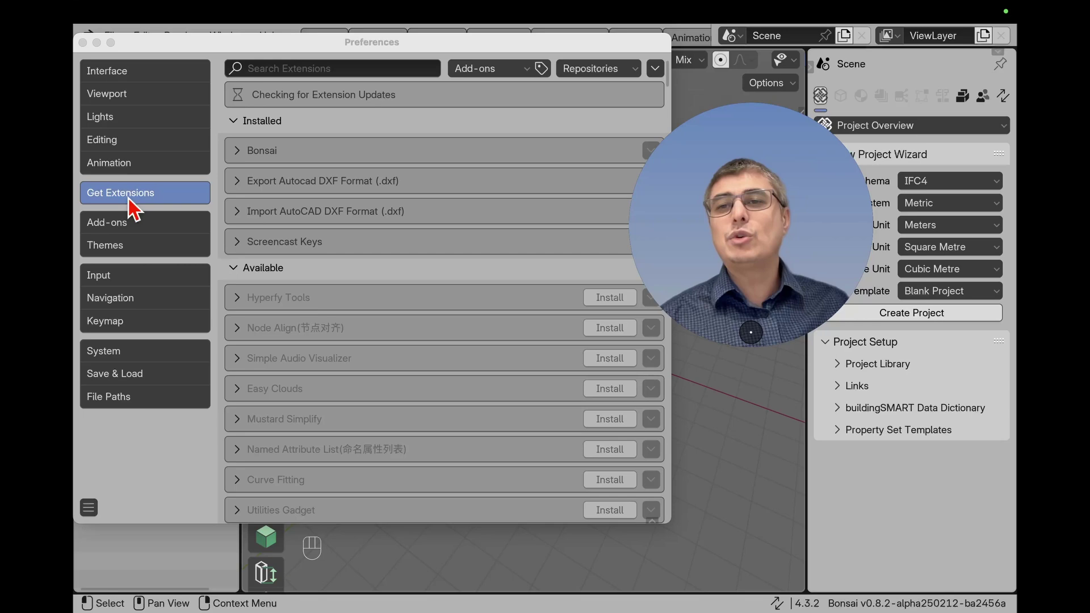
- Search extensions for 'bonsai' and expand the available 0.8.1 and installed Bonsai entries
{"action": "left_click", "coordinate": [312, 73]}
{"action": "type", "text": "bonsai"}
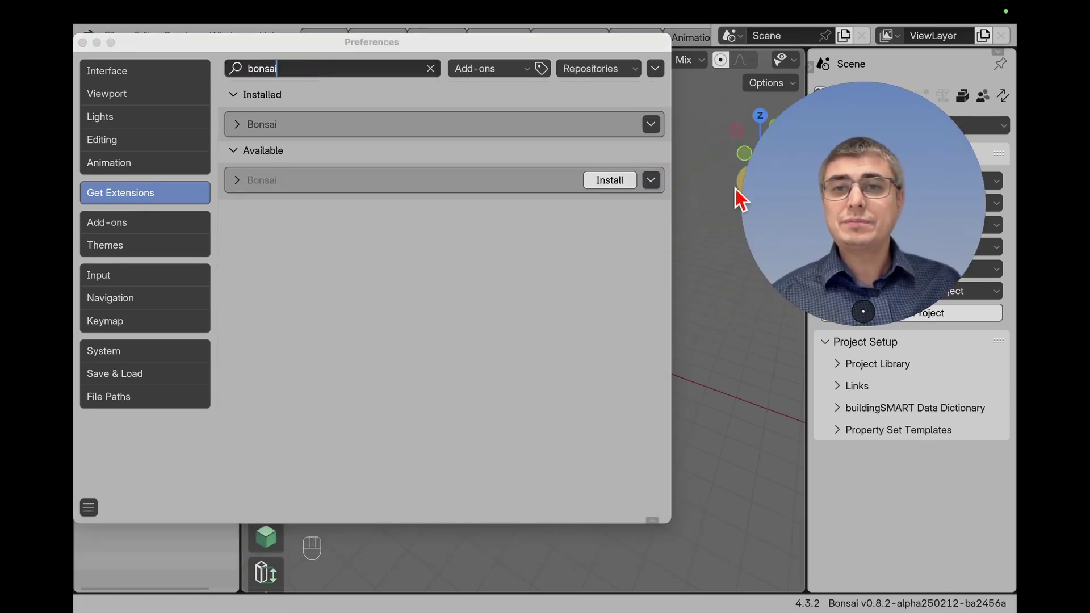
{"action": "left_click", "coordinate": [245, 193]}
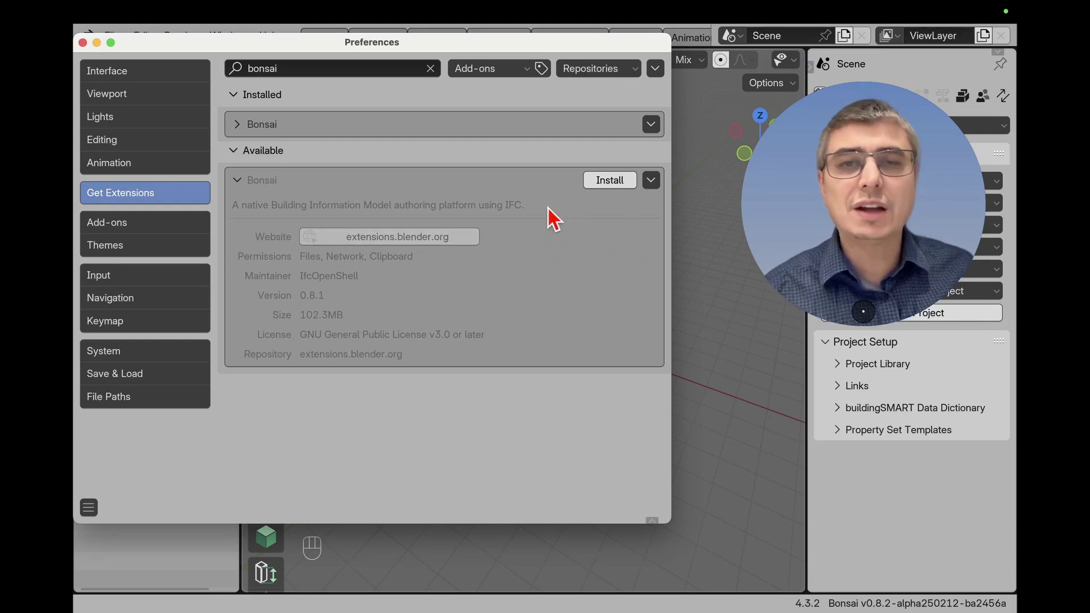
{"action": "left_click", "coordinate": [238, 131]}
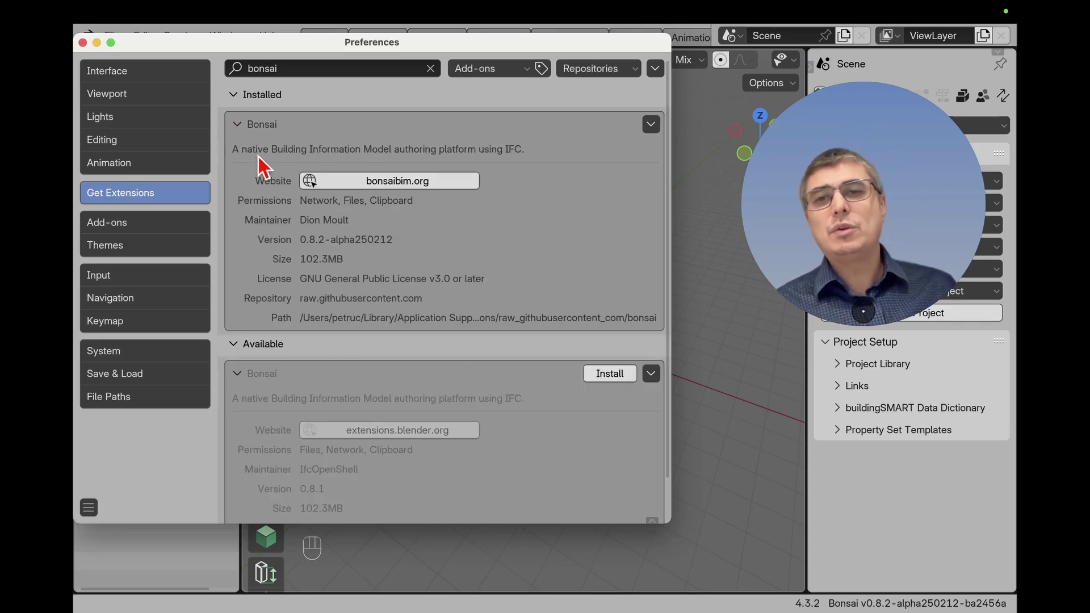
{"action": "left_click", "coordinate": [241, 123]}
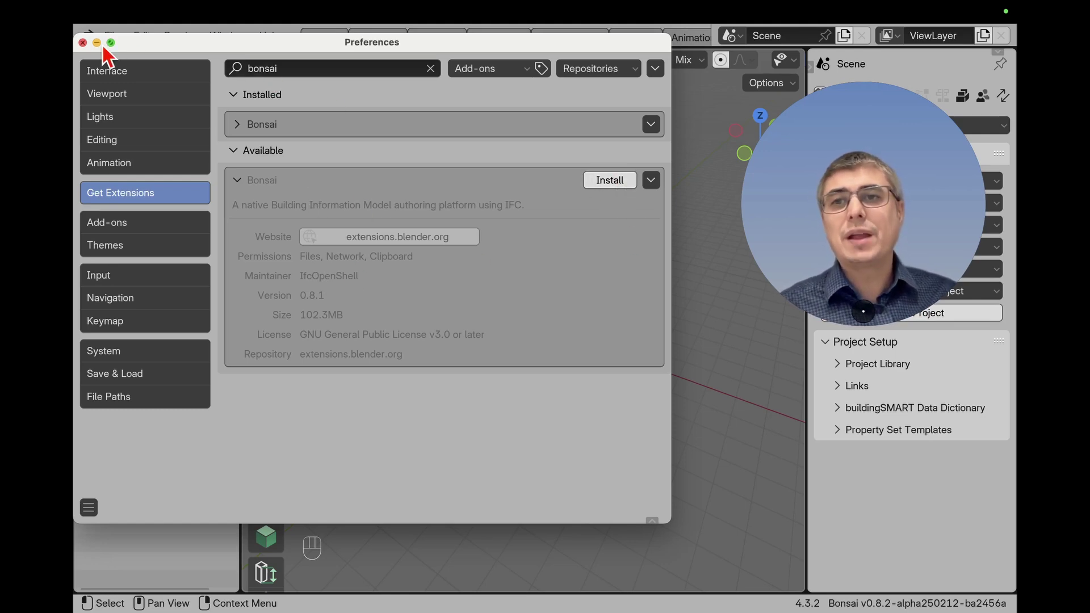
{"action": "left_click", "coordinate": [83, 43]}
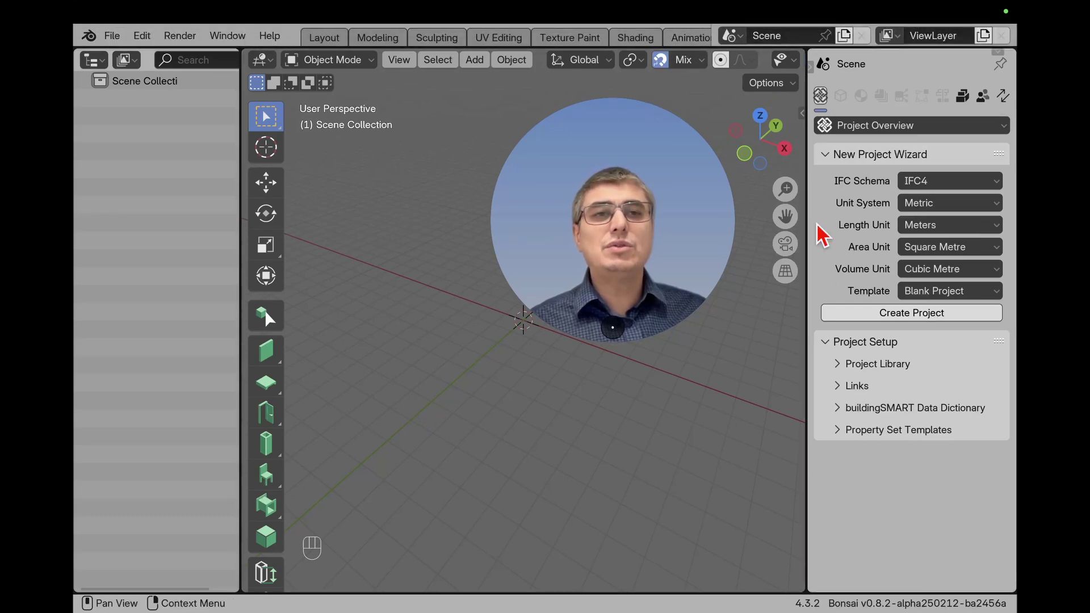
- Switch to Scripting and back to the BIM workspace, then scroll the header back to the main menus
{"action": "scroll", "coordinate": [699, 44], "scroll_direction": "down", "scroll_amount": 8}
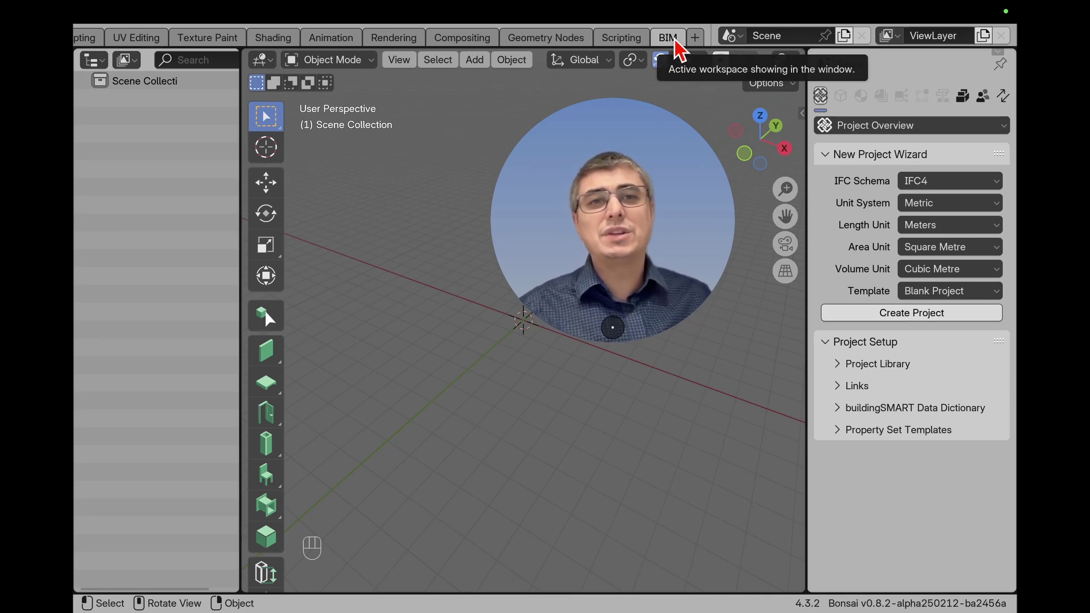
{"action": "left_click", "coordinate": [621, 37]}
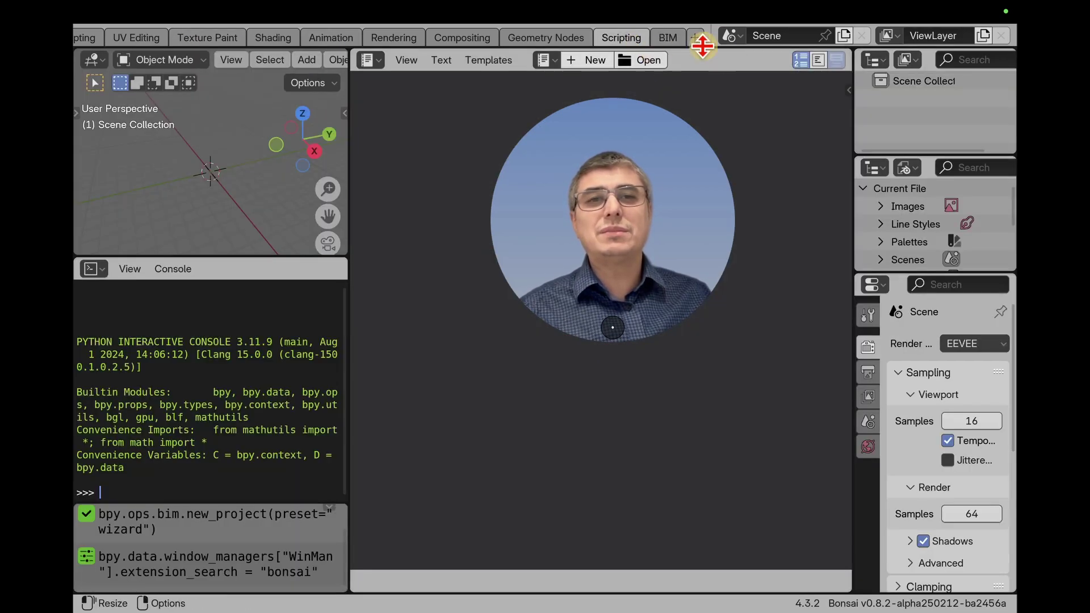
{"action": "left_click", "coordinate": [664, 38]}
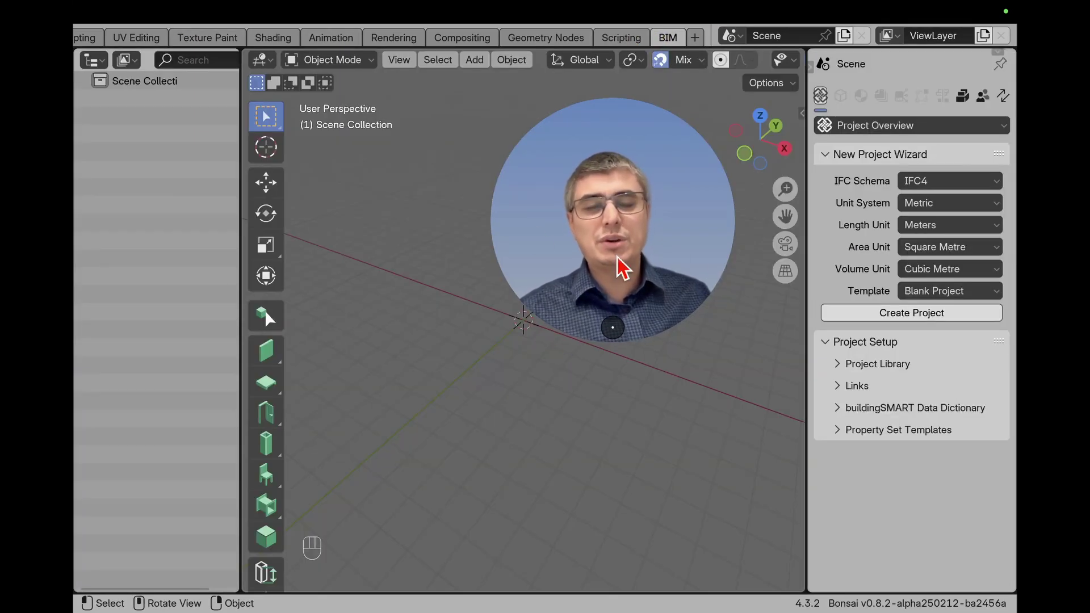
{"action": "mouse_move", "coordinate": [147, 24]}
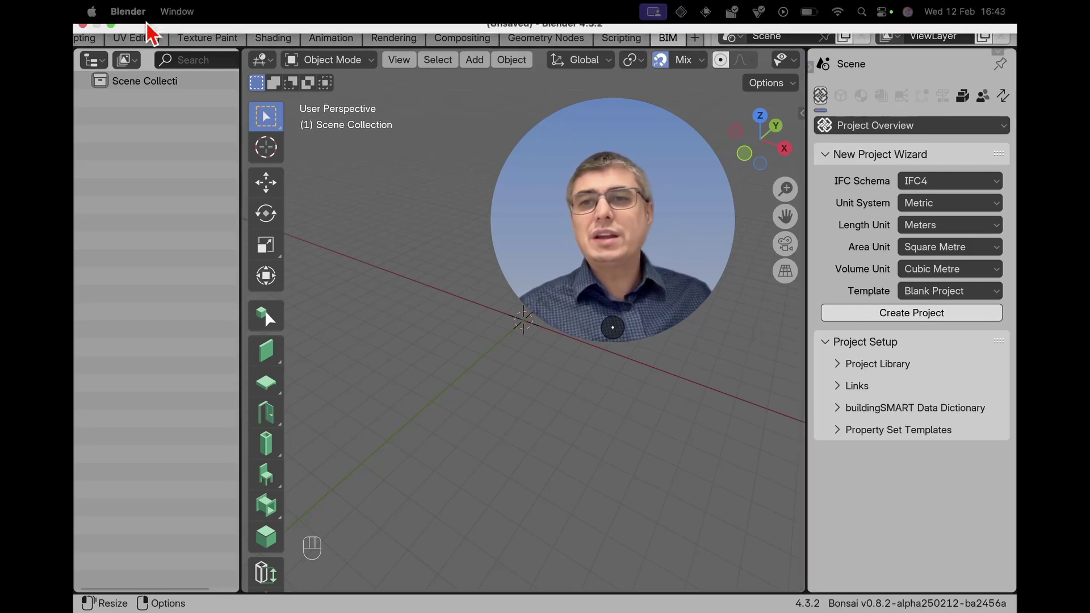
{"action": "mouse_move", "coordinate": [280, 43]}
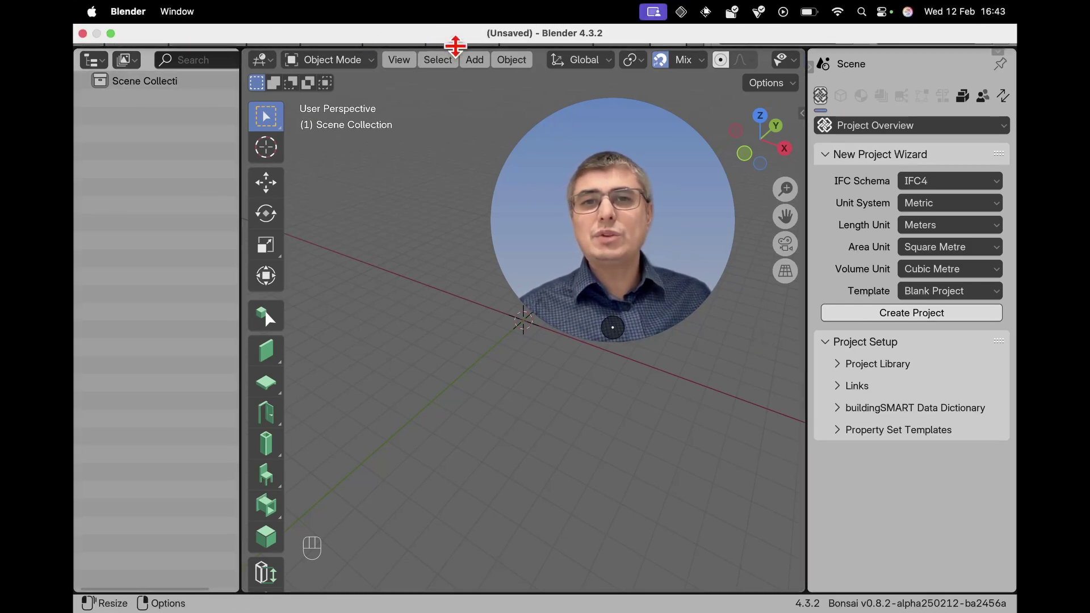
{"action": "scroll", "coordinate": [560, 38], "scroll_direction": "up", "scroll_amount": 5}
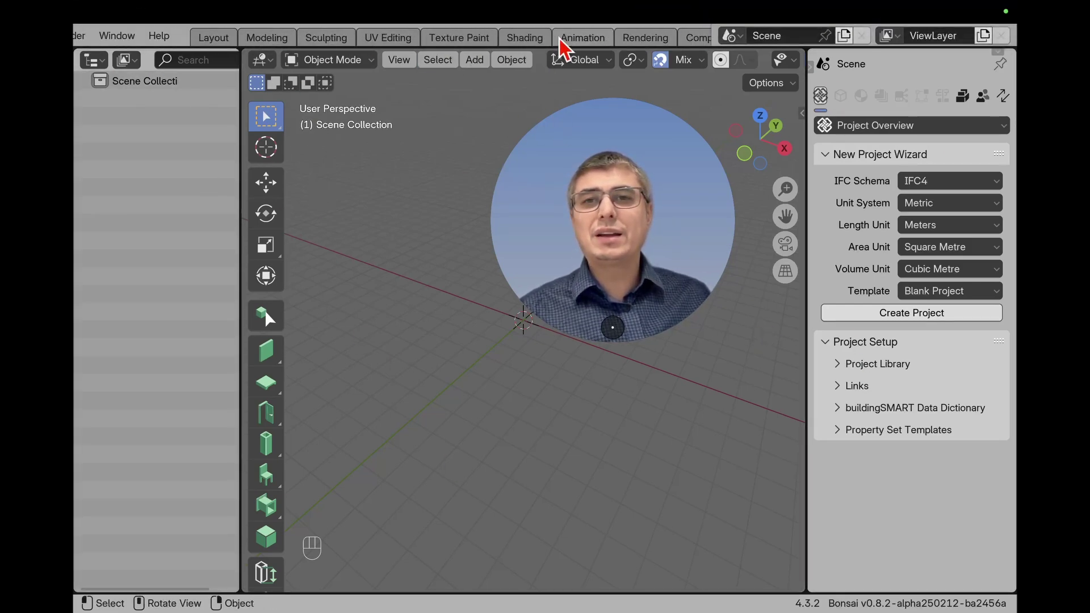
{"action": "scroll", "coordinate": [559, 39], "scroll_direction": "up", "scroll_amount": 3}
- Load 12345_123456_1234567_RIB_0_0.ifc from the Statsbygg folder via File > Open IFC Project
{"action": "left_click", "coordinate": [112, 36]}
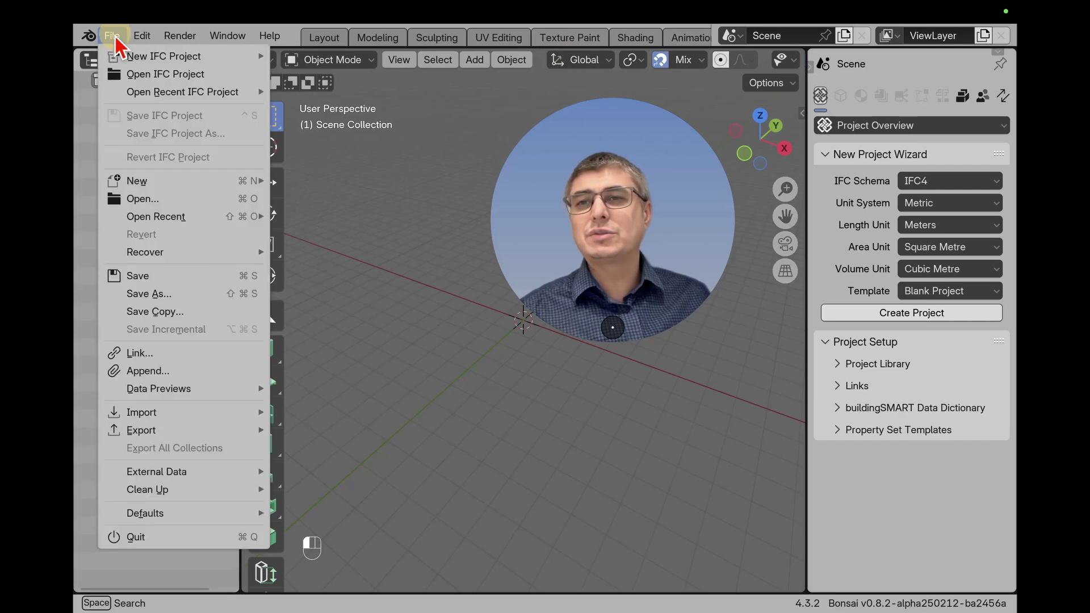
{"action": "left_click", "coordinate": [112, 41]}
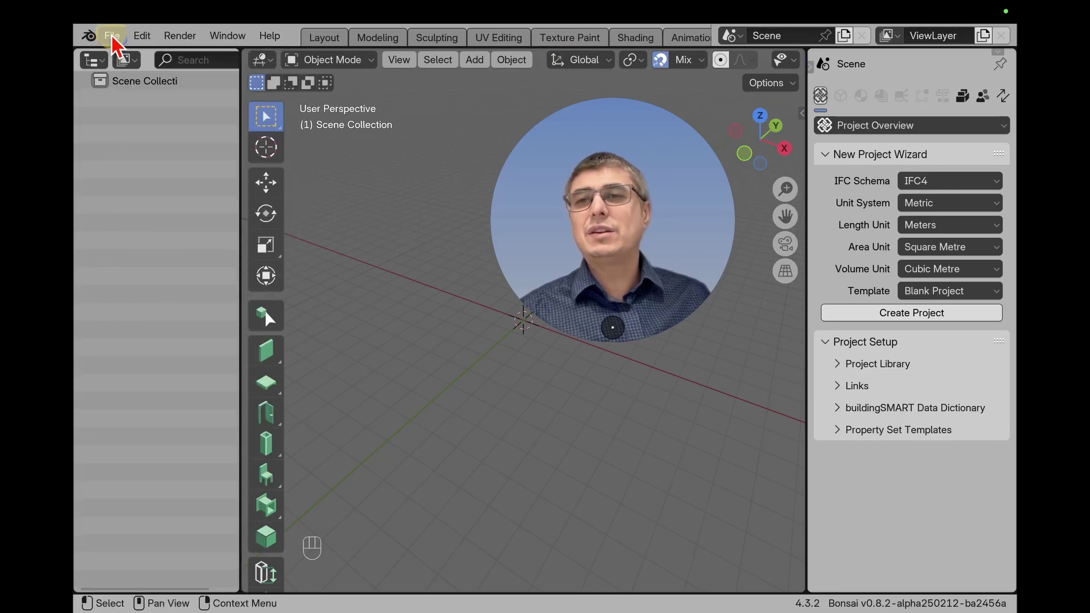
{"action": "left_click", "coordinate": [113, 38]}
{"action": "key", "text": "Escape"}
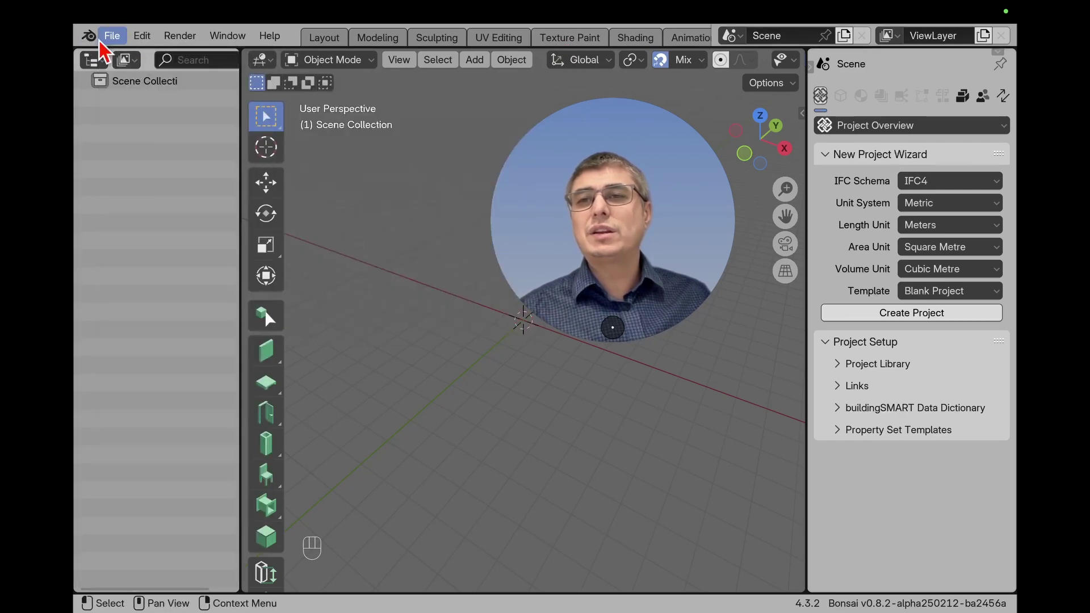
{"action": "left_click", "coordinate": [101, 41]}
{"action": "left_click", "coordinate": [119, 76]}
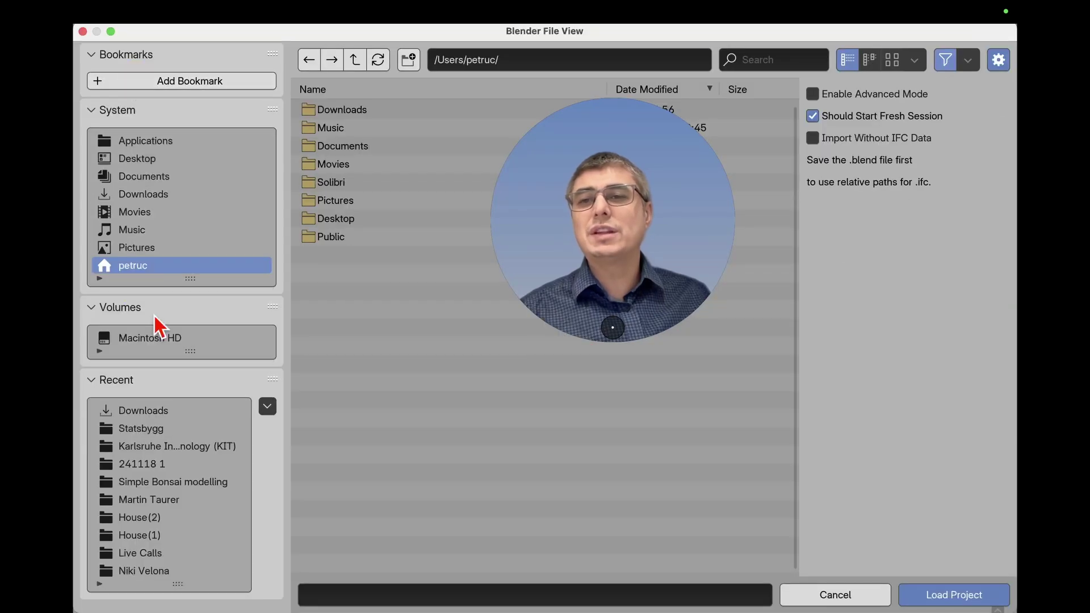
{"action": "left_click", "coordinate": [151, 429]}
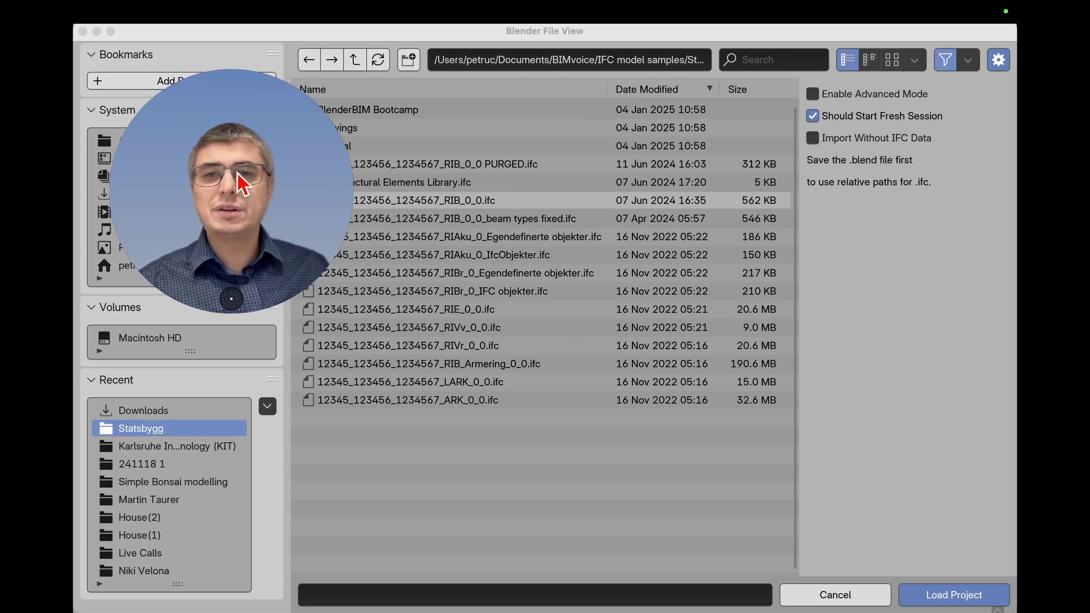
{"action": "left_click", "coordinate": [534, 201]}
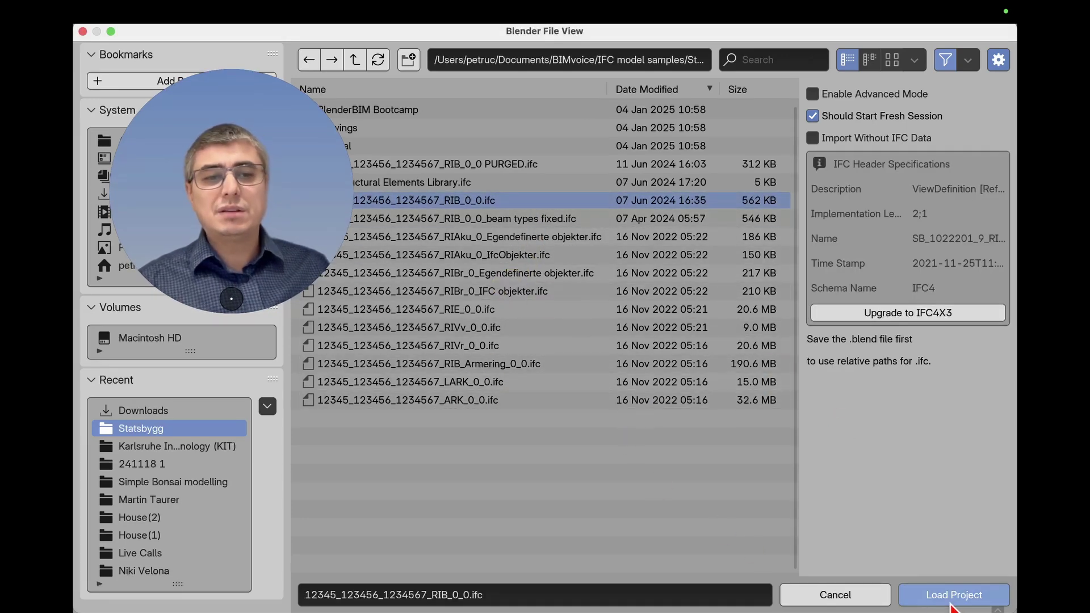
{"action": "left_click", "coordinate": [950, 604]}
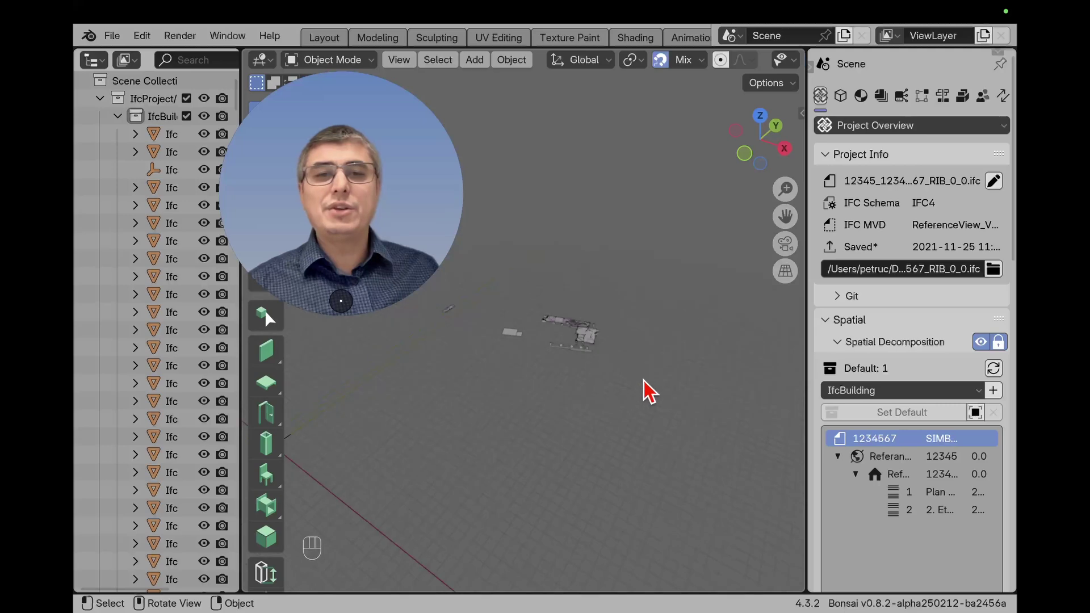
- Orbit to look down on the model, select the floor slab and frame it with Numpad
{"action": "scroll", "coordinate": [644, 380], "scroll_direction": "up", "scroll_amount": 5}
{"action": "middle_click_drag", "start_coordinate": [613, 365], "coordinate": [567, 329]}
{"action": "left_click", "coordinate": [636, 488]}
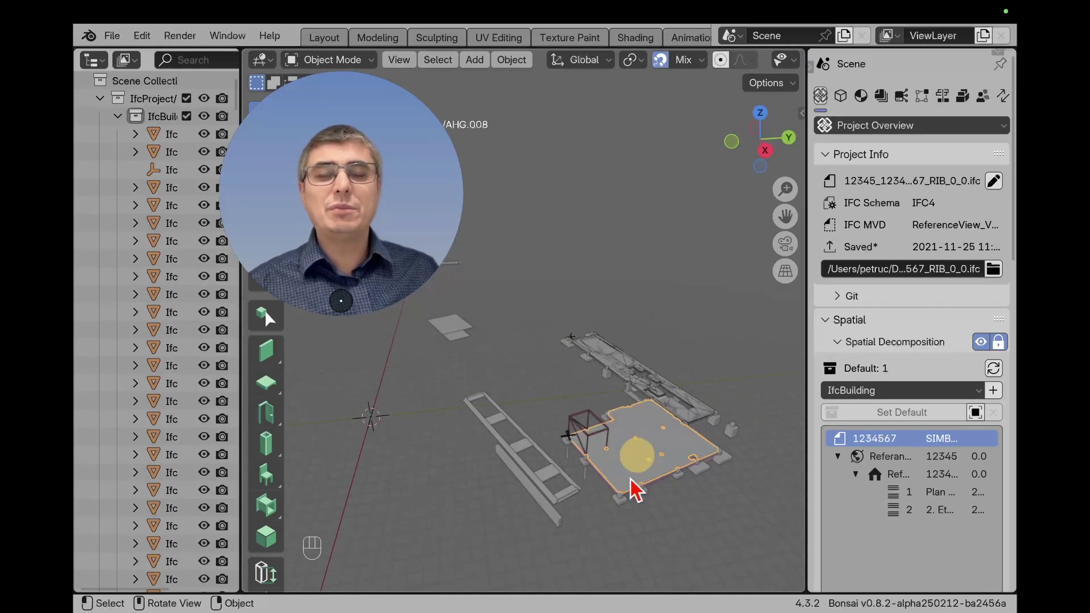
{"action": "key", "text": "KP_Decimal"}
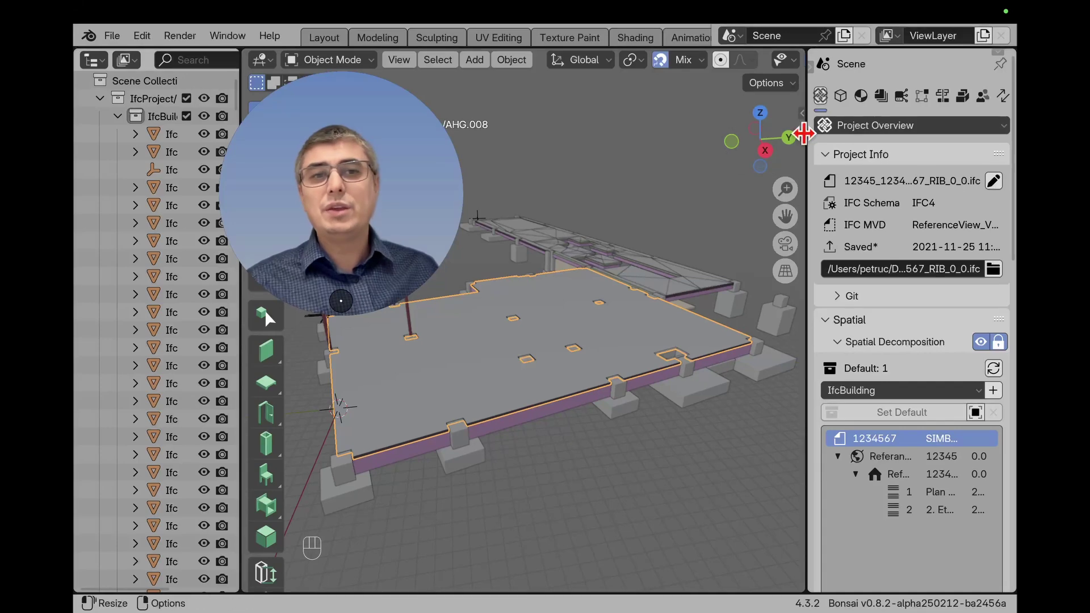
- Widen the Properties editor so project details read in full, then show the slab's object information
{"action": "left_click_drag", "start_coordinate": [804, 134], "coordinate": [730, 267]}
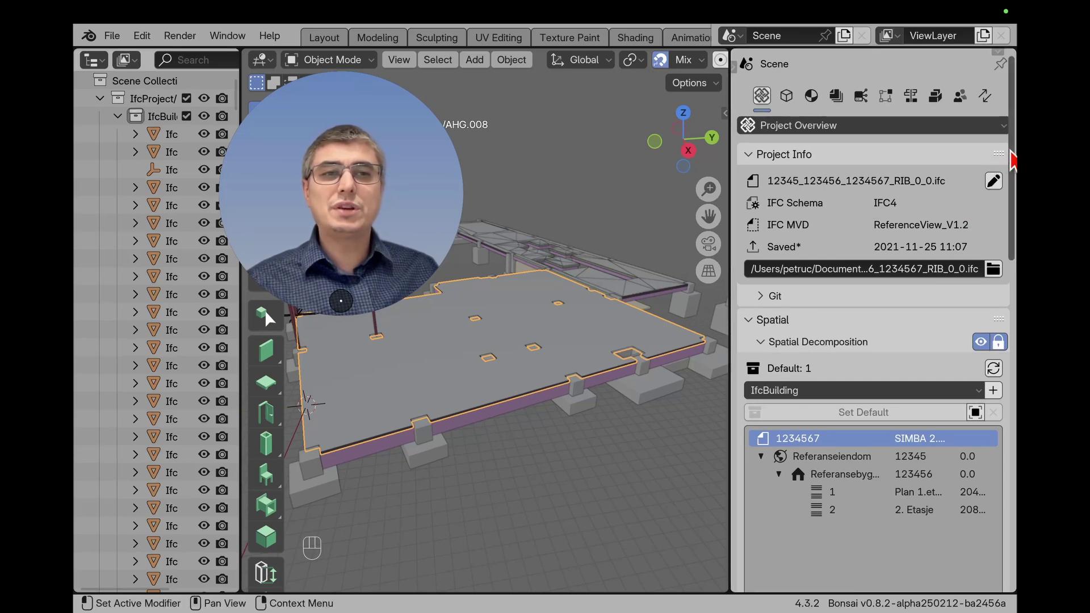
{"action": "scroll", "coordinate": [965, 198], "scroll_direction": "down", "scroll_amount": 15}
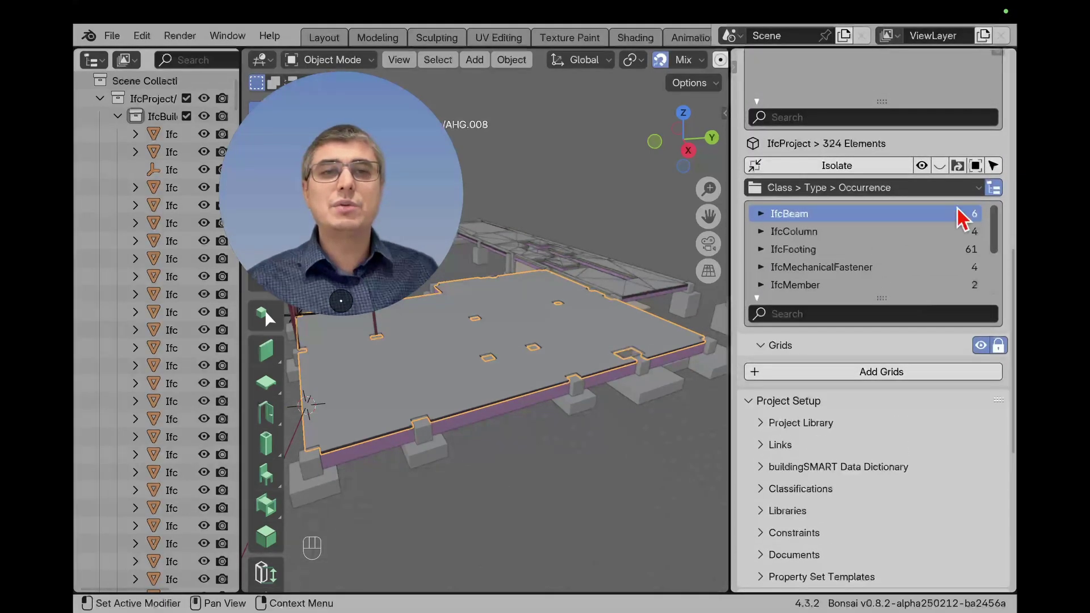
{"action": "scroll", "coordinate": [1013, 312], "scroll_direction": "up", "scroll_amount": 15}
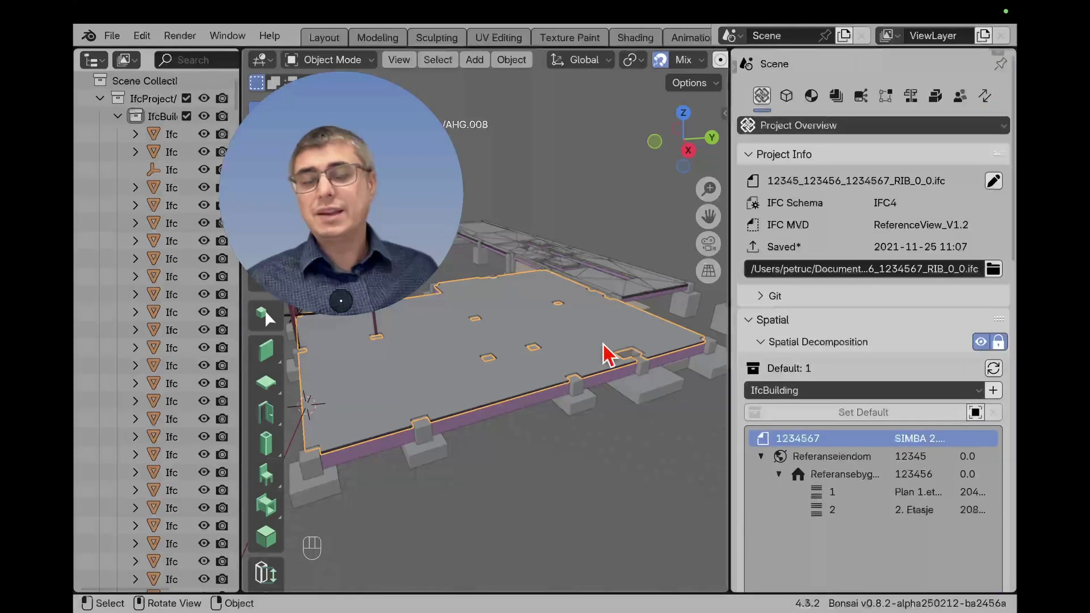
{"action": "left_click", "coordinate": [786, 97]}
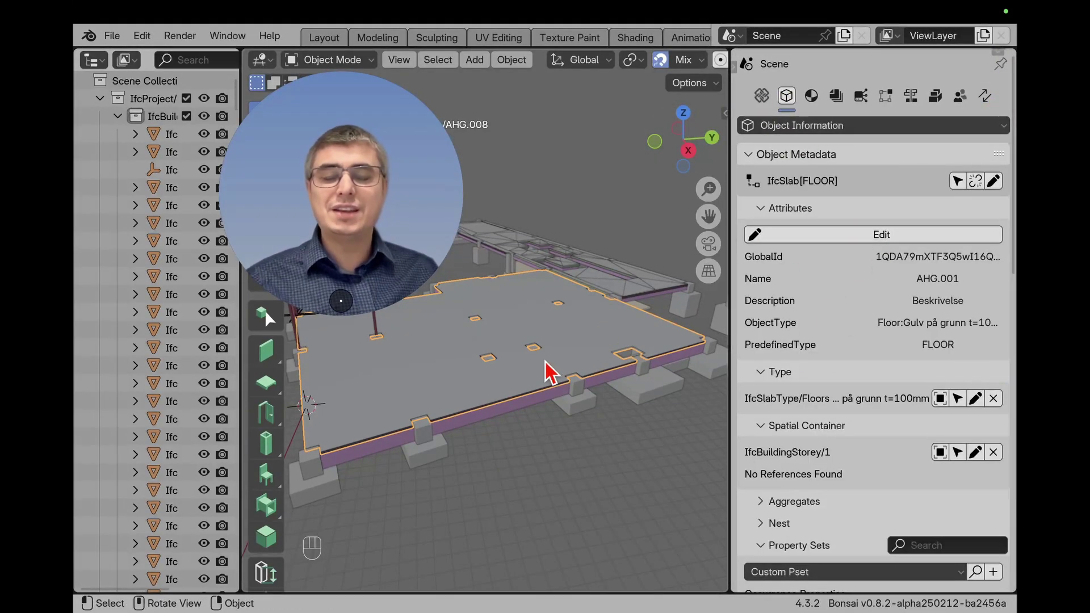
- Orbit around slab AHG.001, first from above, then to a more oblique view
{"action": "middle_click_drag", "start_coordinate": [599, 323], "coordinate": [576, 417]}
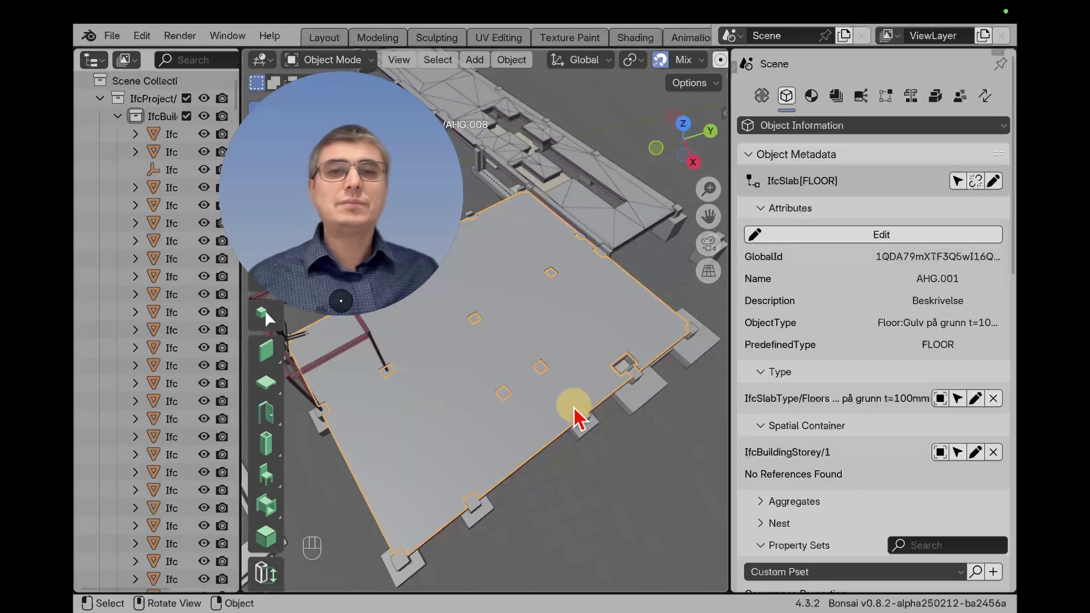
{"action": "middle_click_drag", "start_coordinate": [578, 369], "coordinate": [630, 425]}
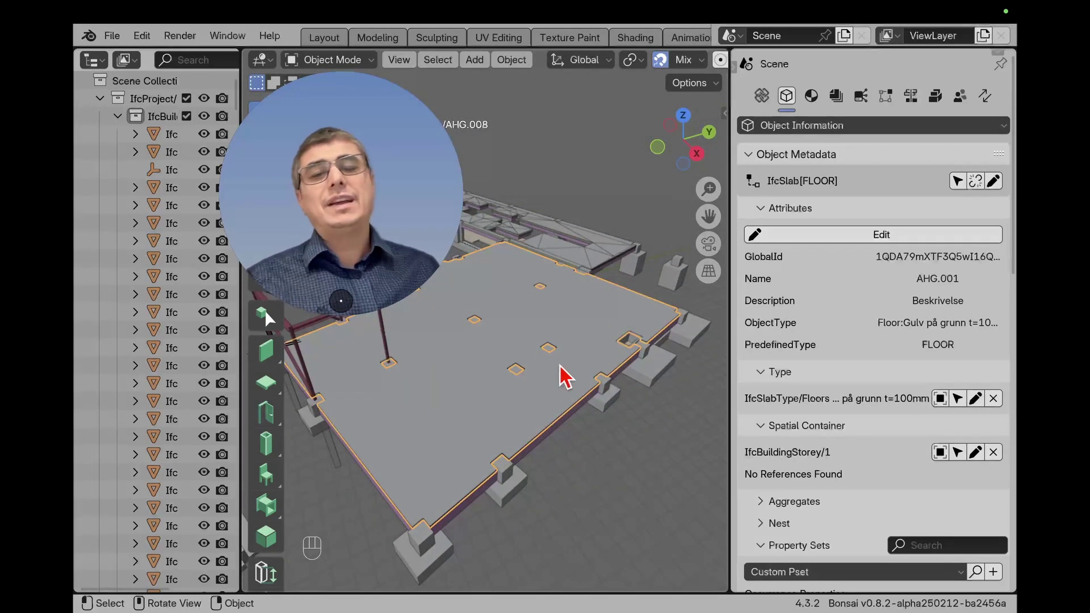